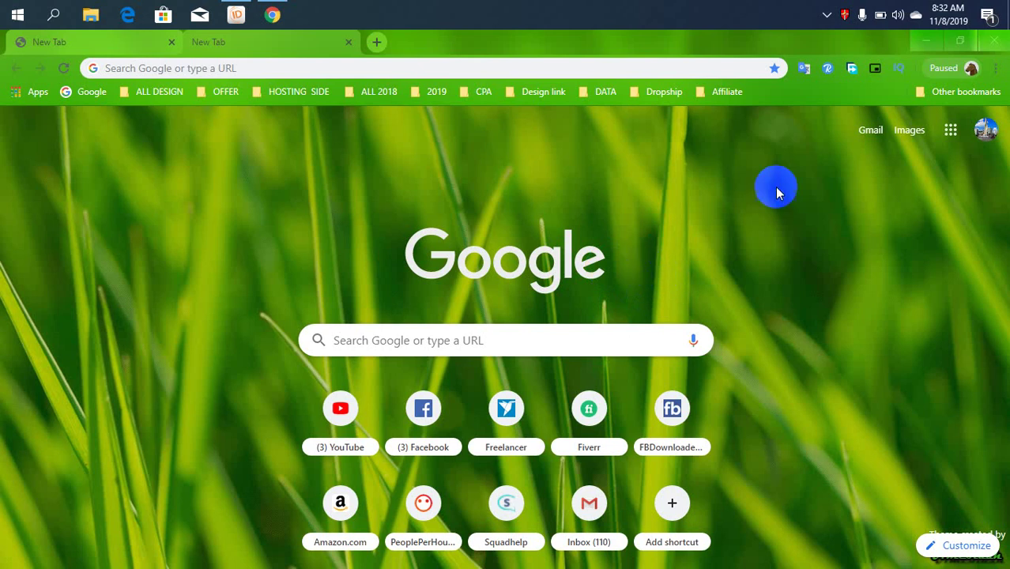
Step: Launch Blogger from the Google apps grid in a new Chrome tab
click(950, 131)
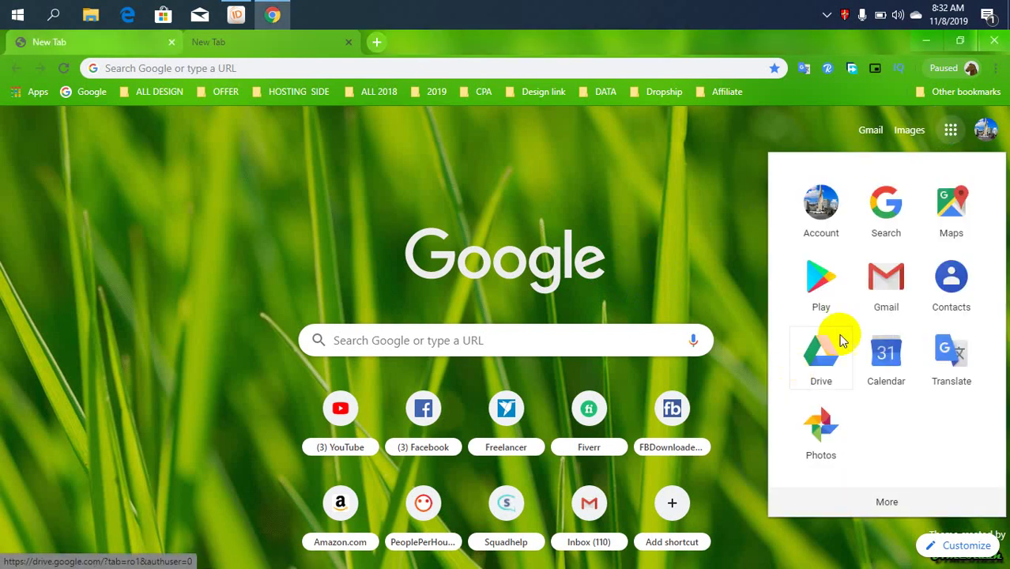
click(986, 130)
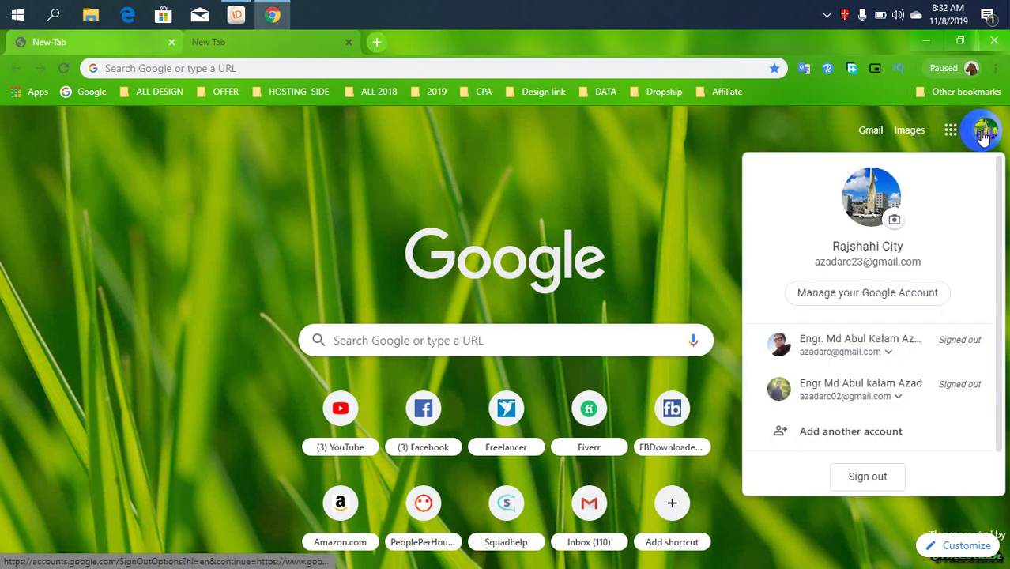
scroll(868, 427, down, 1)
click(657, 207)
click(950, 130)
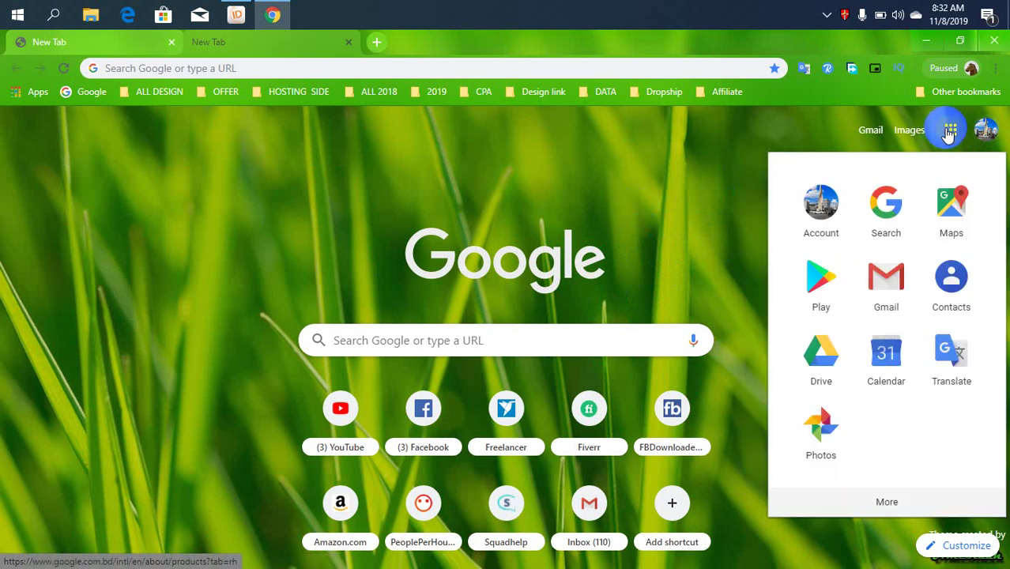
scroll(896, 385, down, 3)
click(900, 347)
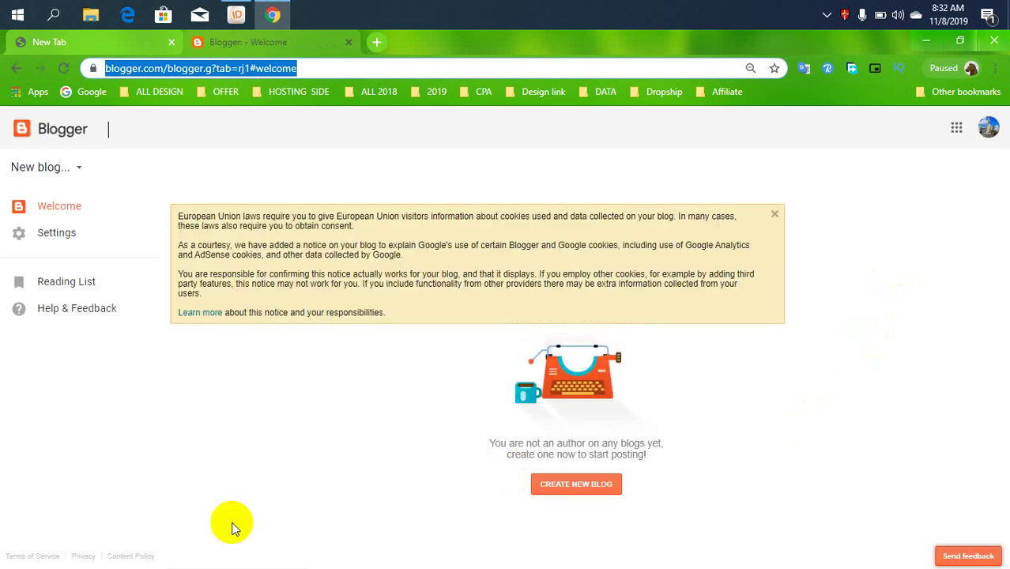
Step: Start a new blog titled 'Rajshahi City'
click(586, 485)
text(Rajshahi City)
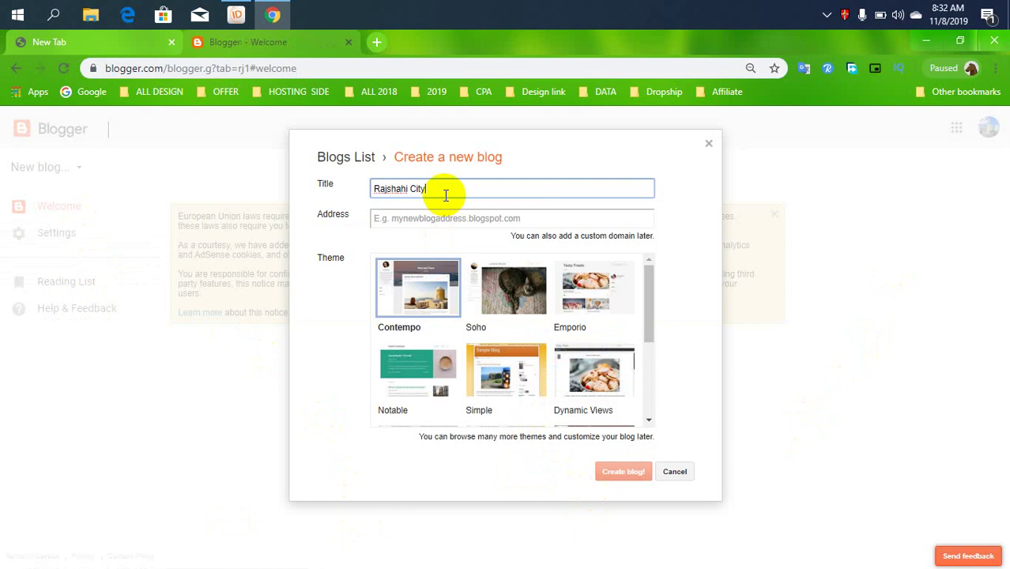
Step: Enter and verify the available address rajshahicitybd.blogspot.com
click(451, 215)
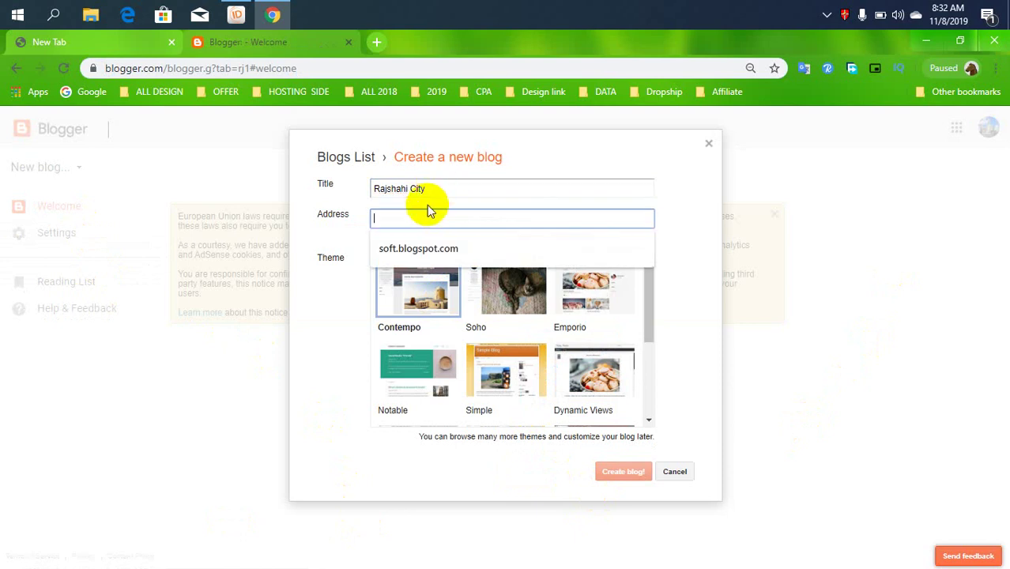
text(raj)
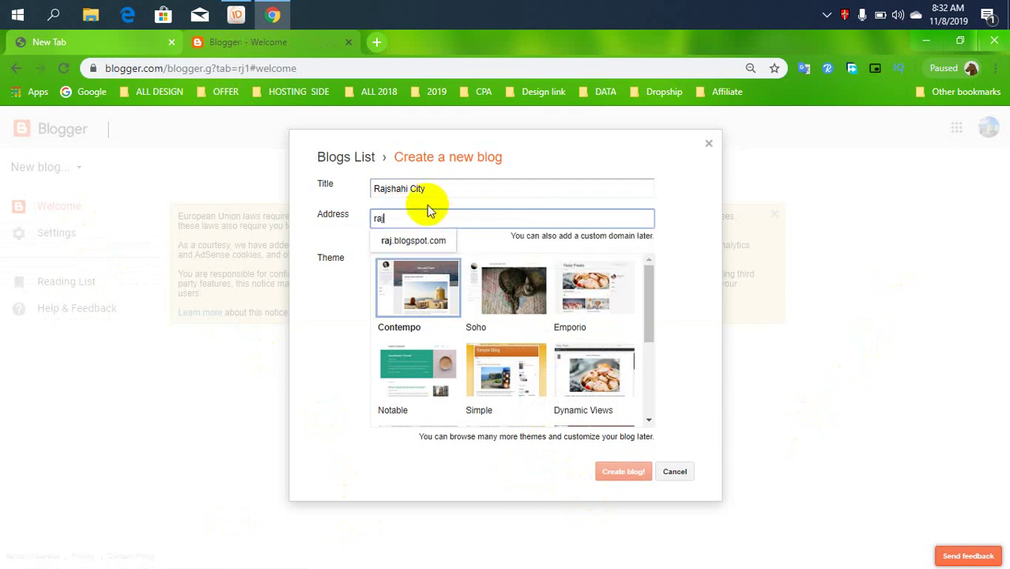
text(s)
text(hahi)
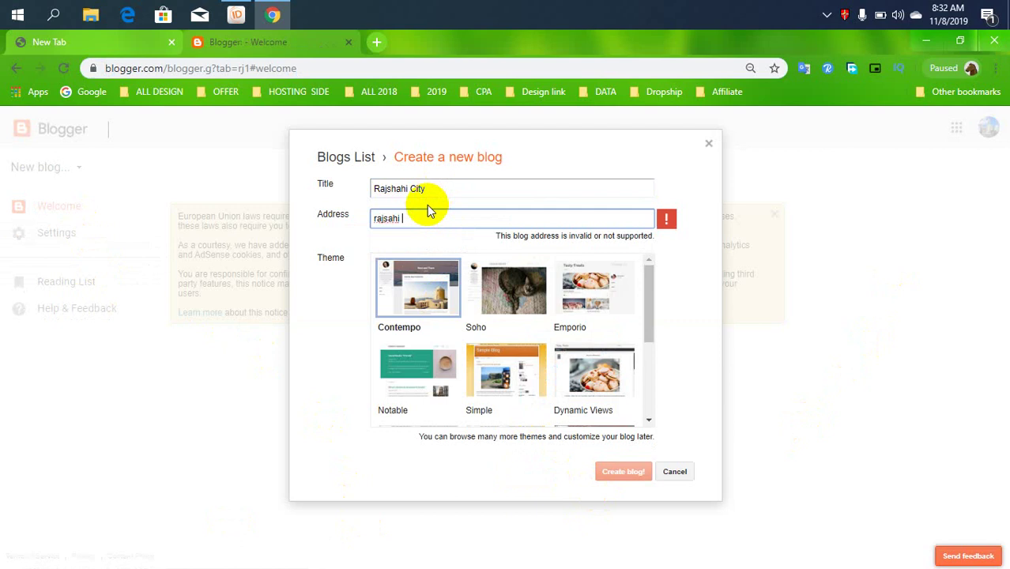
key(BackSpace)
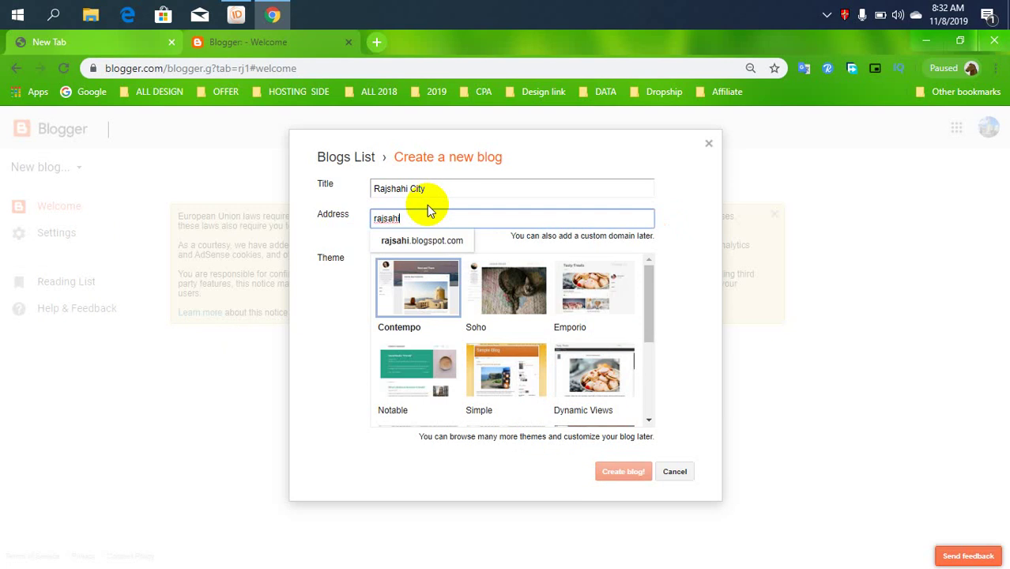
key(BackSpace)
key(BackSpace)
key(BackSpace)
text(h)
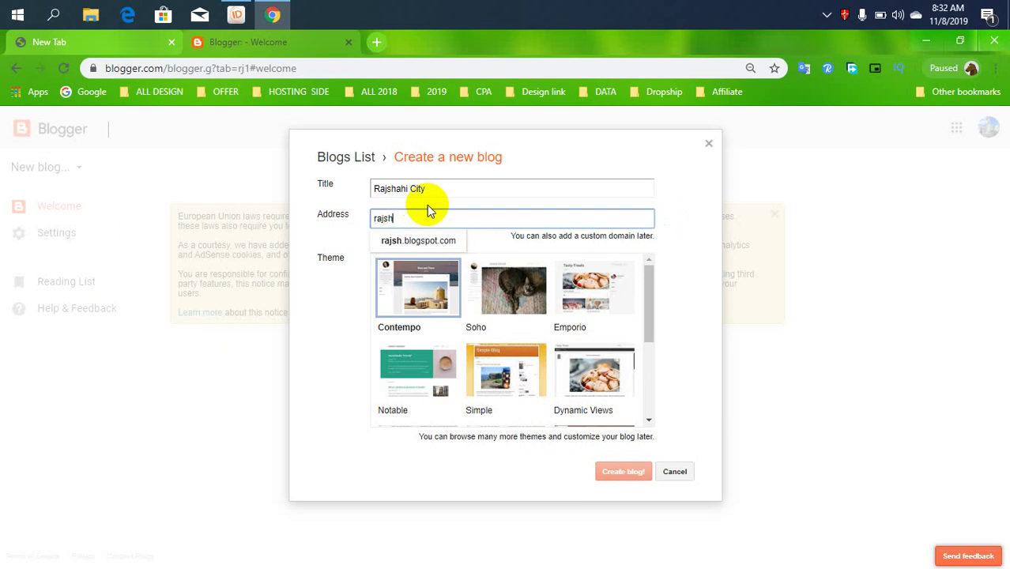
text(ahi)
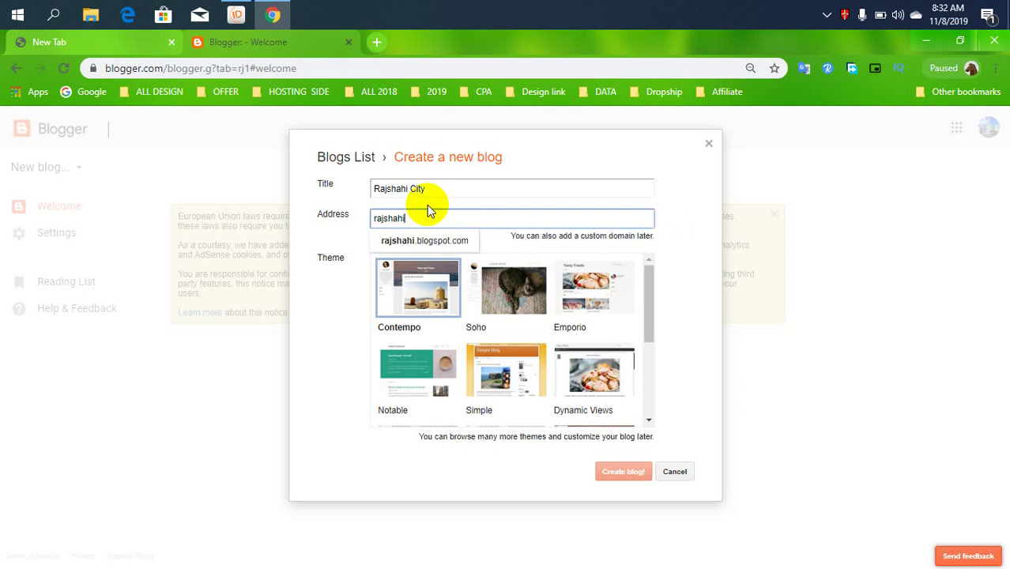
text(city)
click(450, 240)
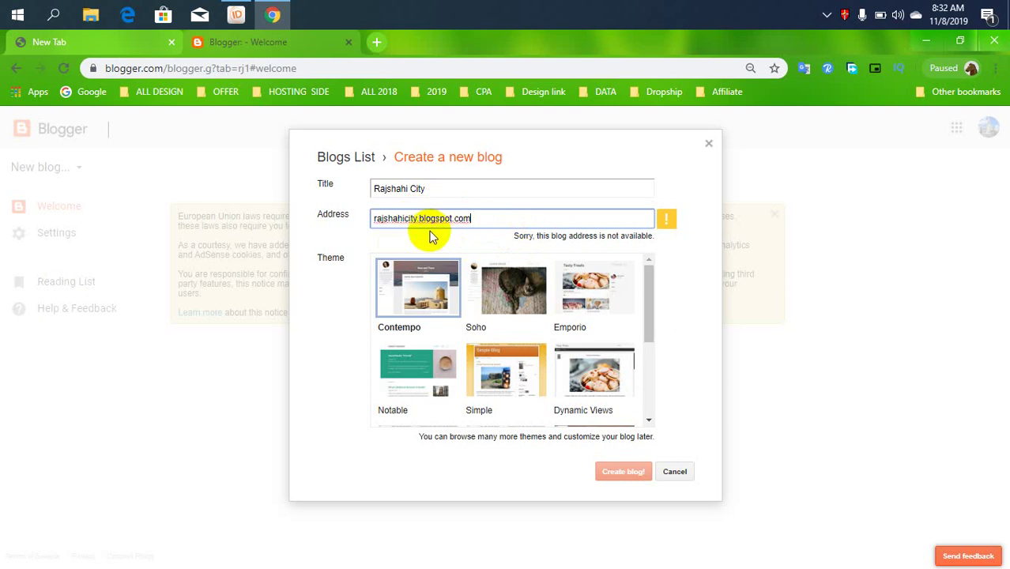
Step: Pick the Emporio theme and create the blog
click(417, 219)
text(bd)
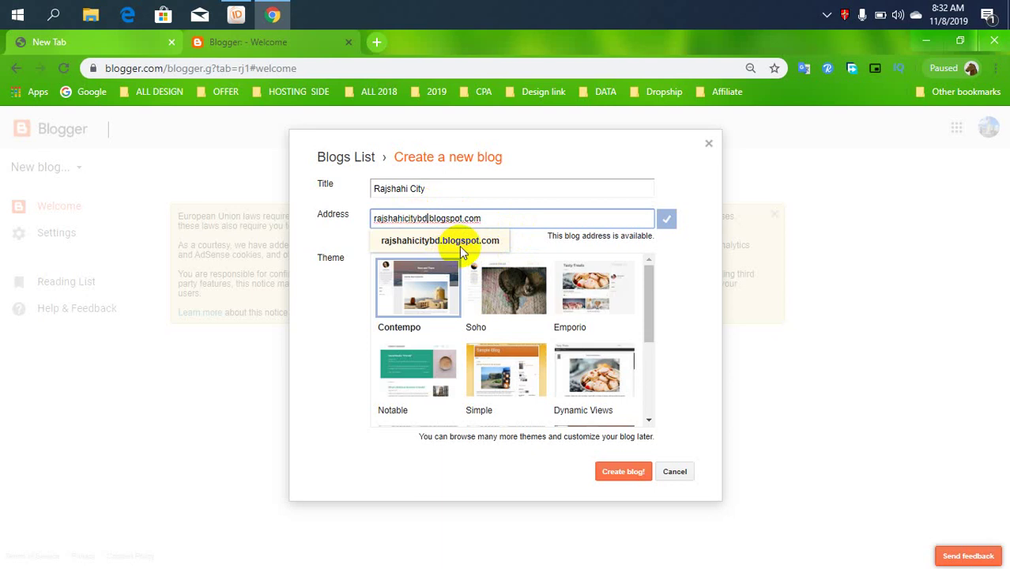
click(610, 286)
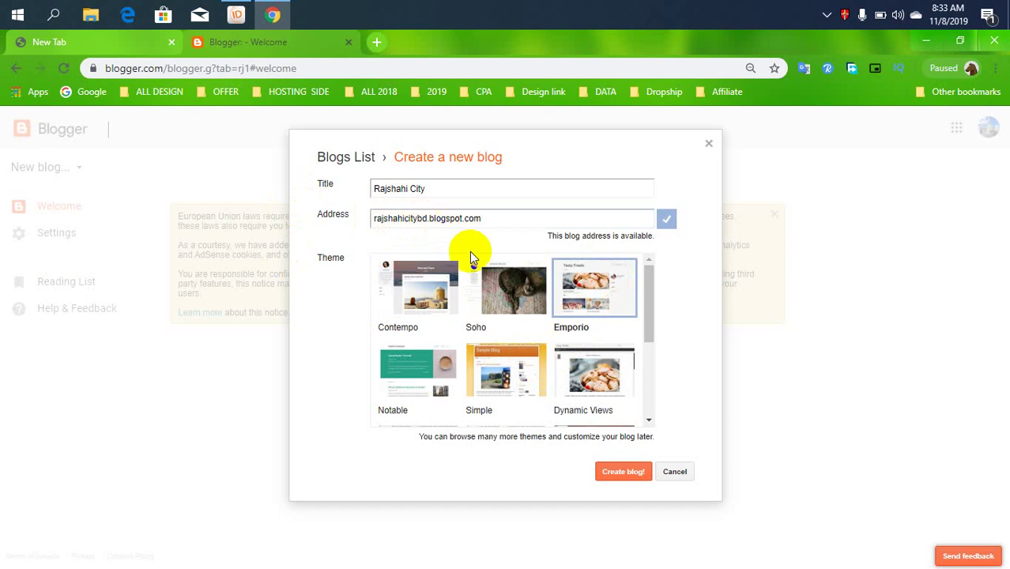
click(631, 480)
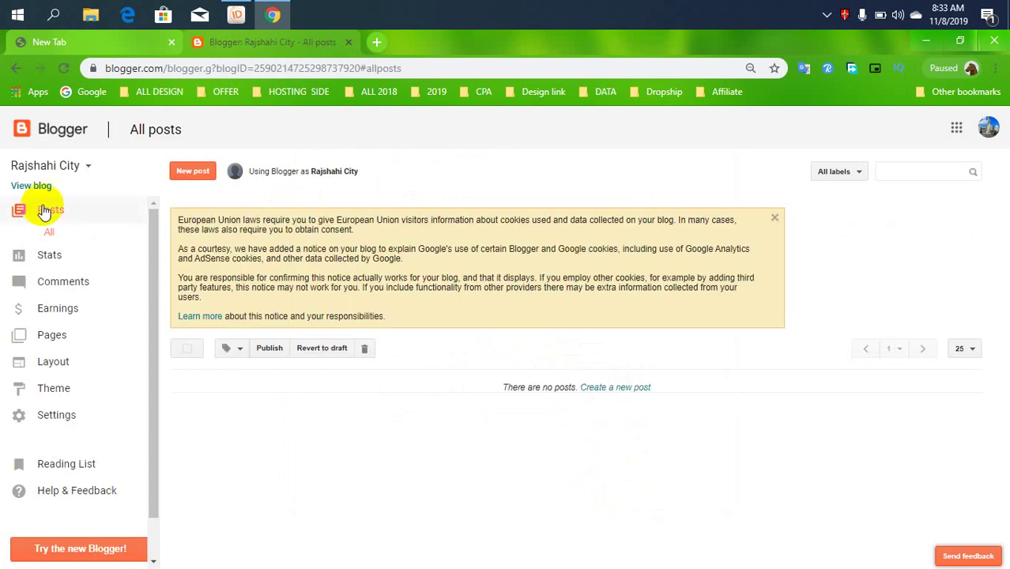
Step: Confirm Rajshahi City as the only blog in the blog dropdown
click(77, 168)
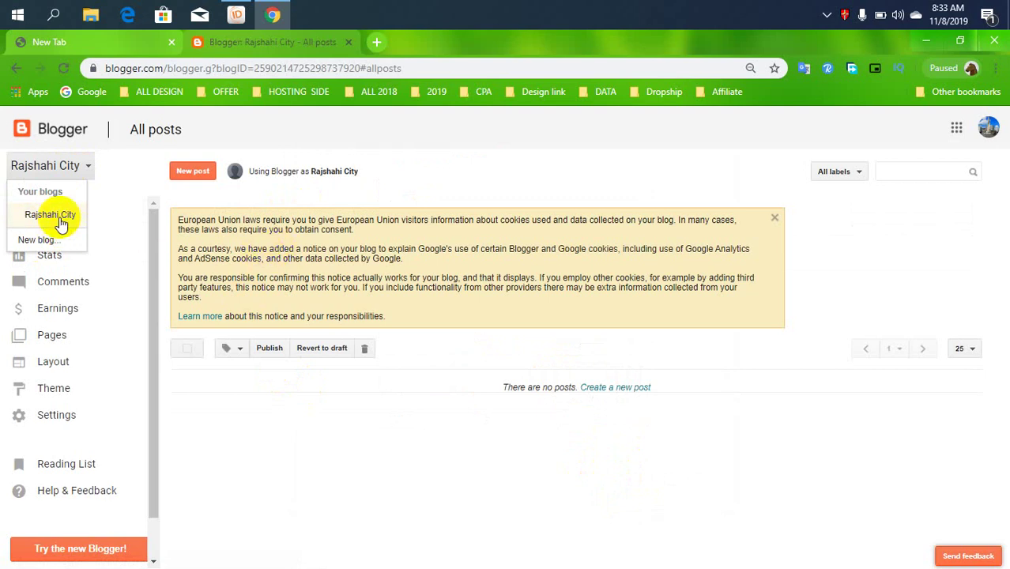
click(384, 432)
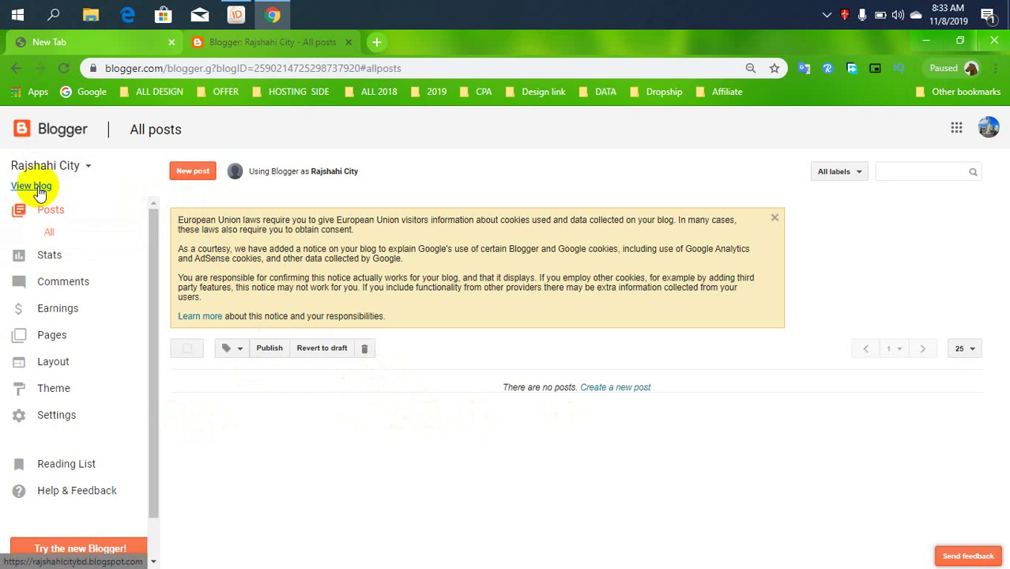
Step: Go to YouTube and open YouTube Studio from the account menu
click(85, 43)
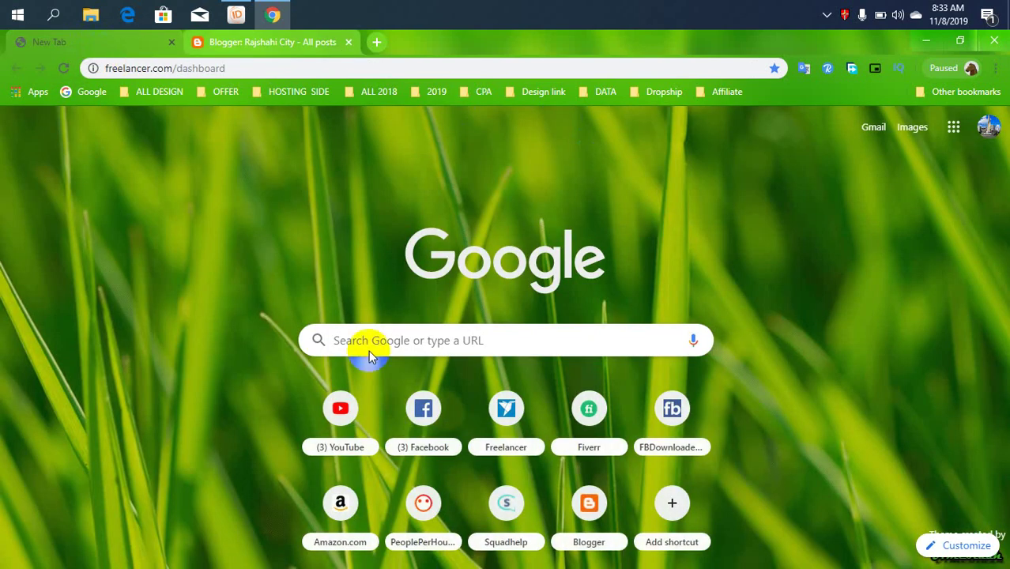
click(346, 431)
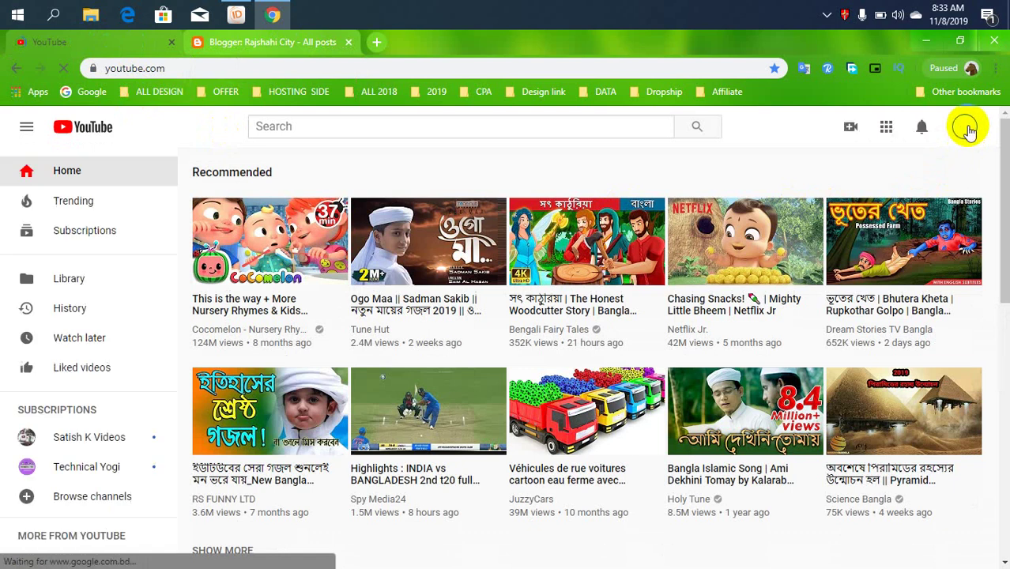
click(966, 128)
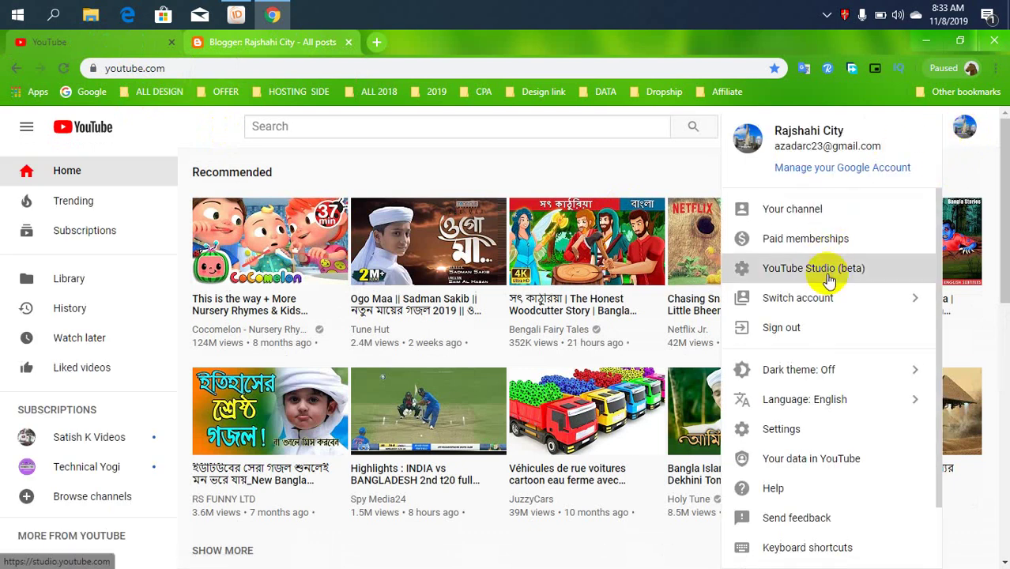
click(798, 268)
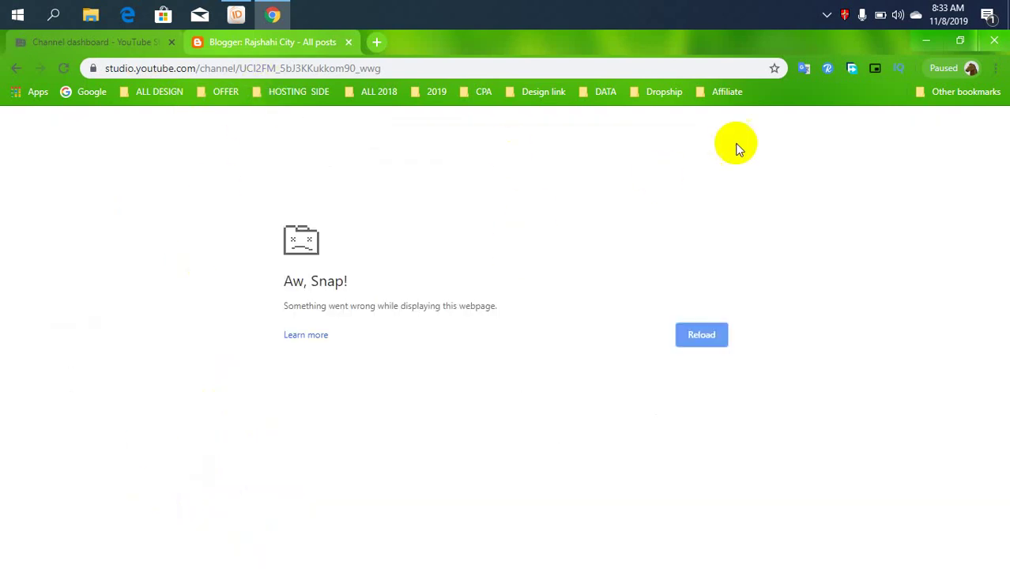
Step: Reload the crashed page and switch to Creator Studio Classic, skipping the survey
click(65, 69)
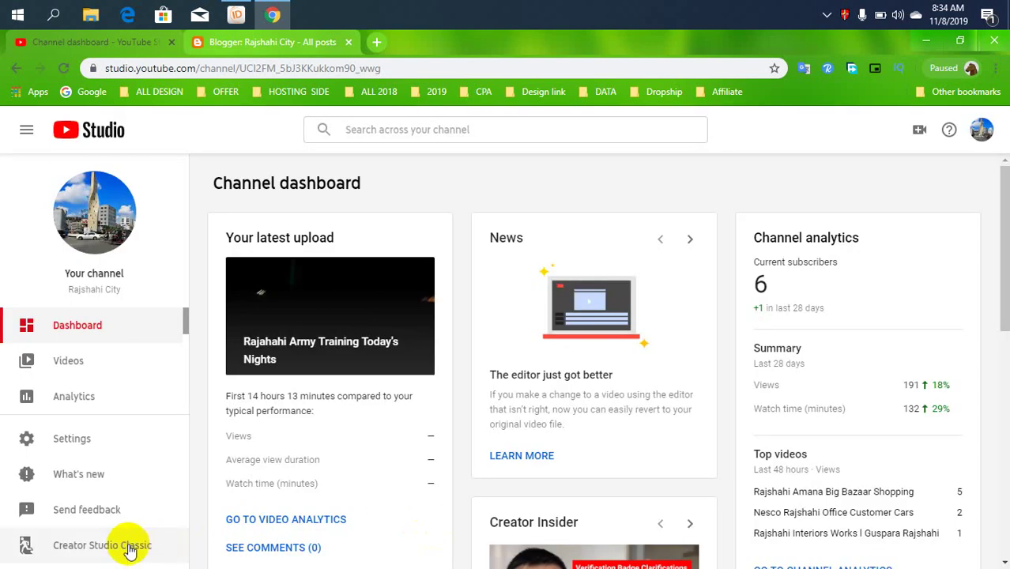
click(130, 551)
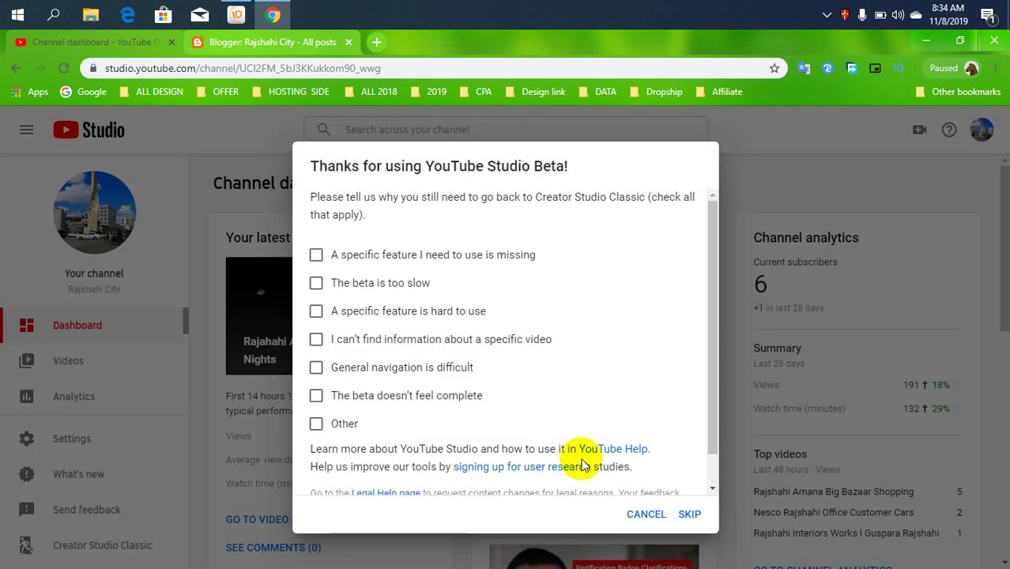
click(688, 516)
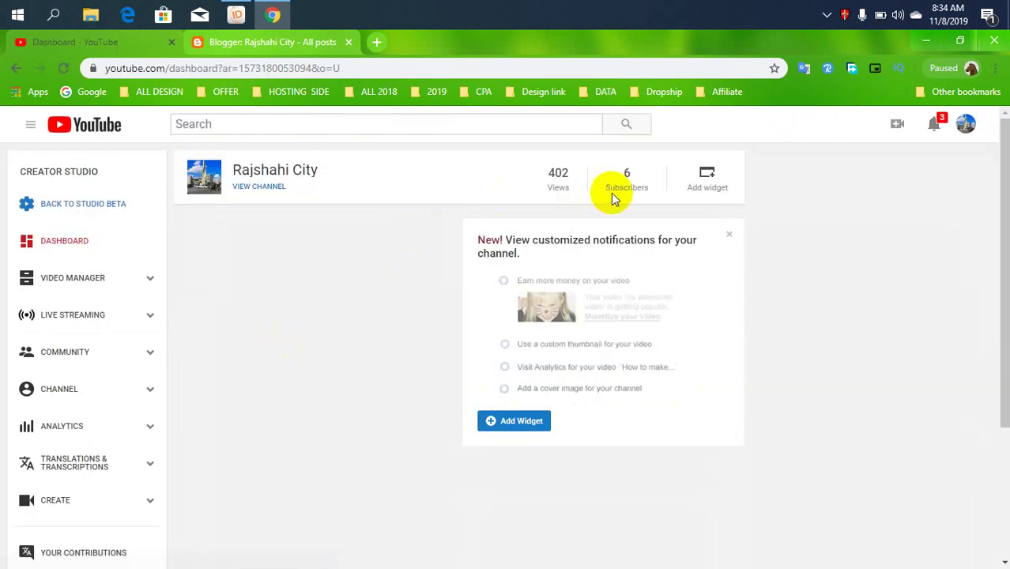
Step: Open the Umar Plaza video from Video Manager in a new tab
click(83, 468)
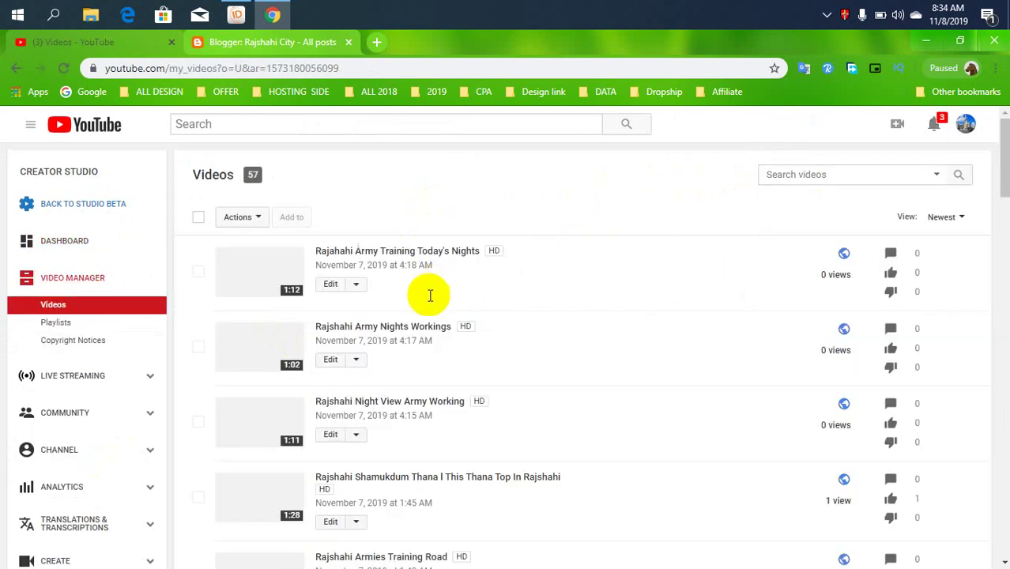
scroll(463, 413, down, 2)
scroll(478, 417, down, 5)
scroll(480, 422, down, 4)
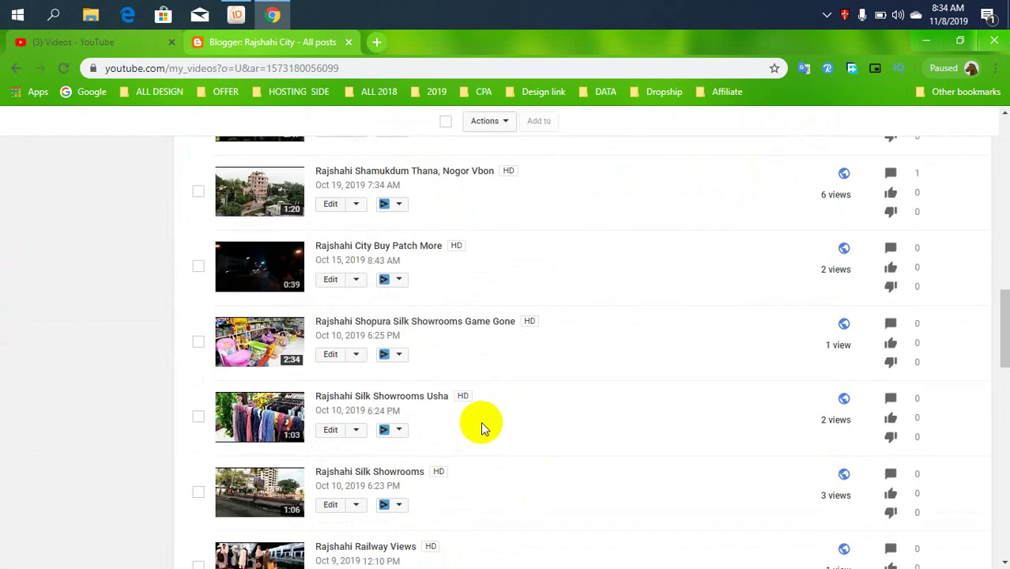
scroll(482, 424, down, 5)
scroll(482, 424, up, 5)
scroll(483, 424, up, 3)
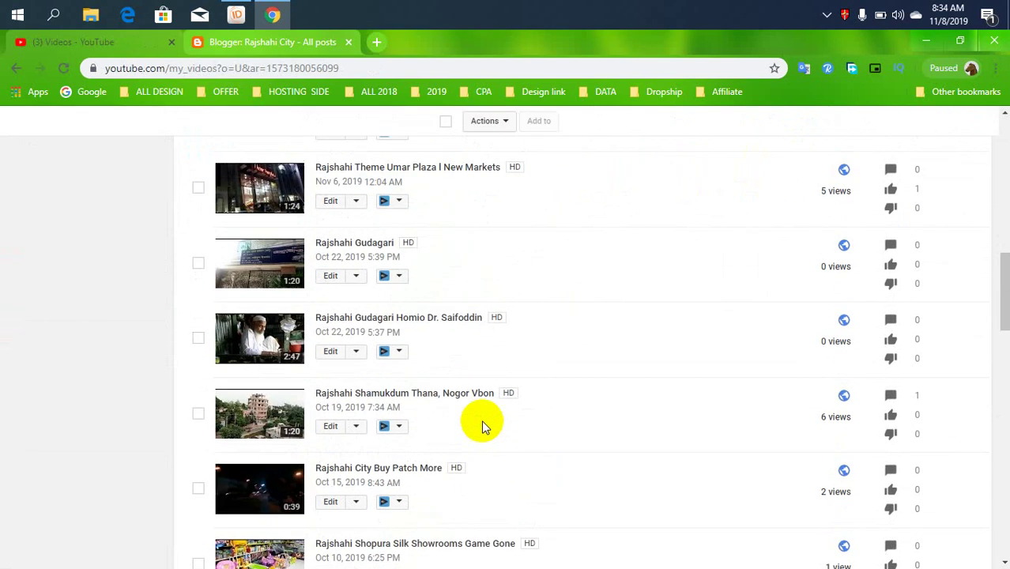
scroll(485, 425, up, 3)
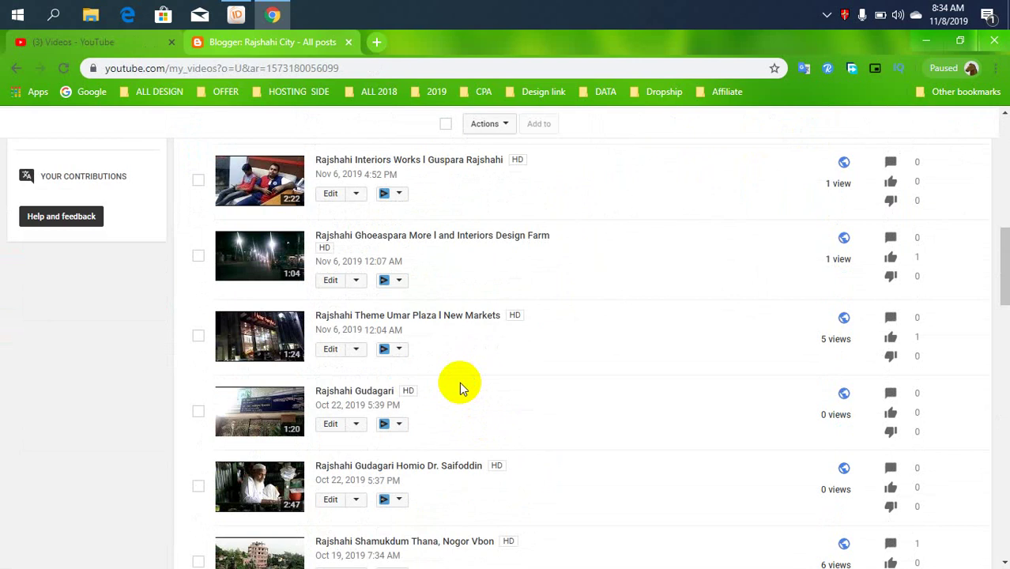
middle_click(446, 323)
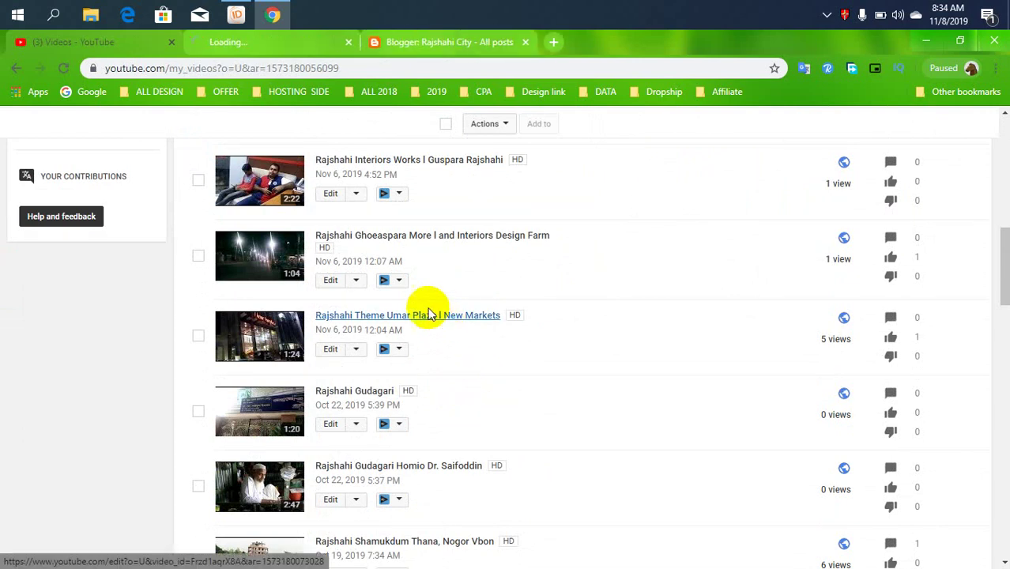
Step: Open the Umar Plaza video's public watch page from its edit page
click(301, 49)
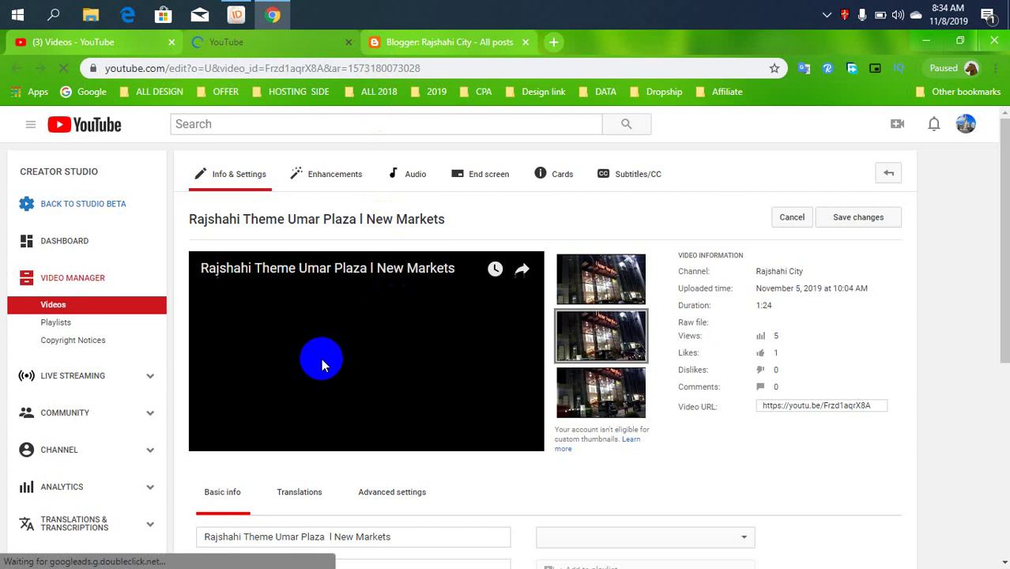
scroll(320, 426, down, 1)
scroll(321, 426, down, 3)
scroll(334, 368, up, 1)
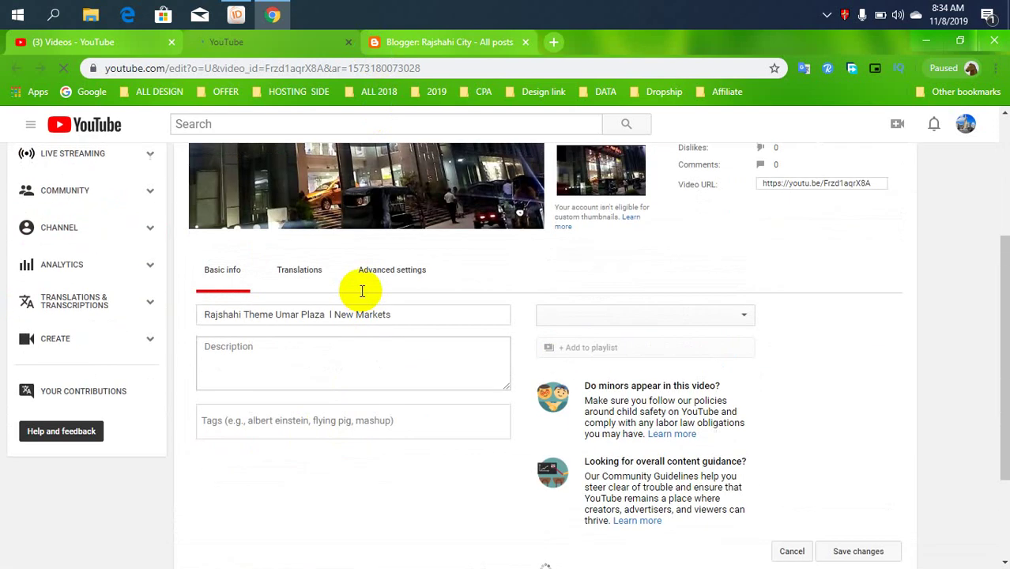
click(299, 333)
scroll(300, 336, down, 1)
scroll(311, 343, up, 4)
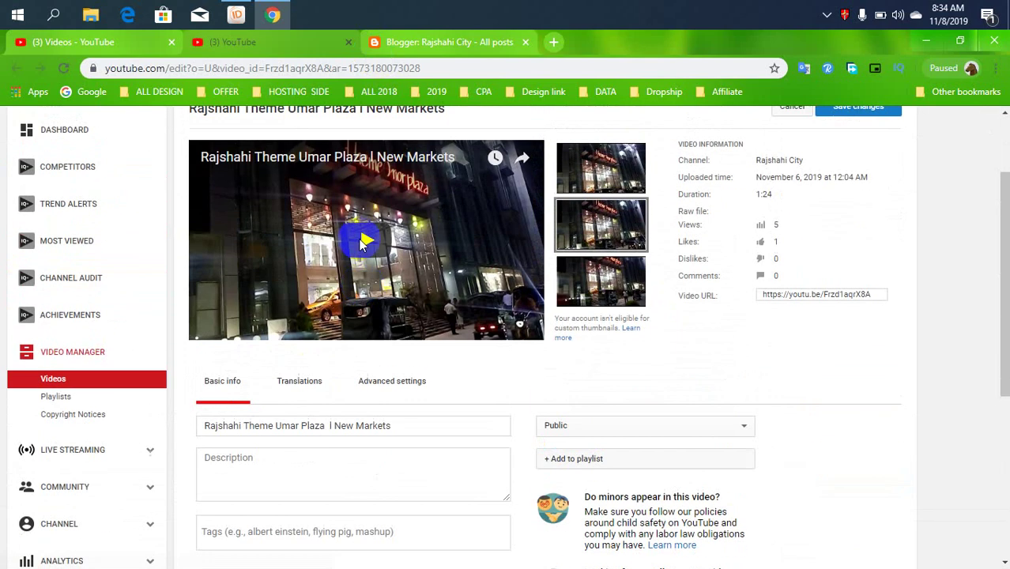
click(364, 223)
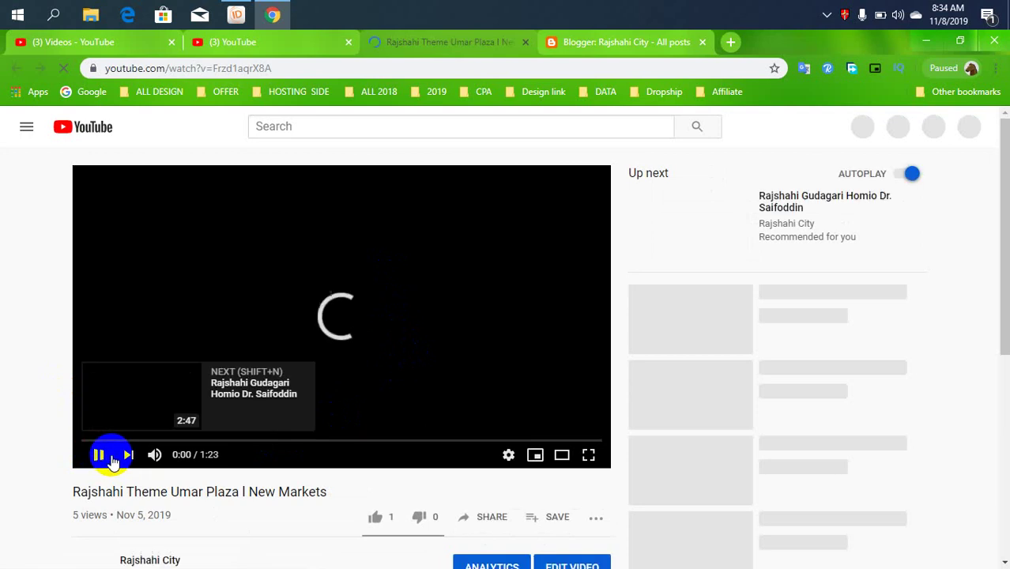
Step: Pause the Umar Plaza video and share it to Blogger
click(98, 456)
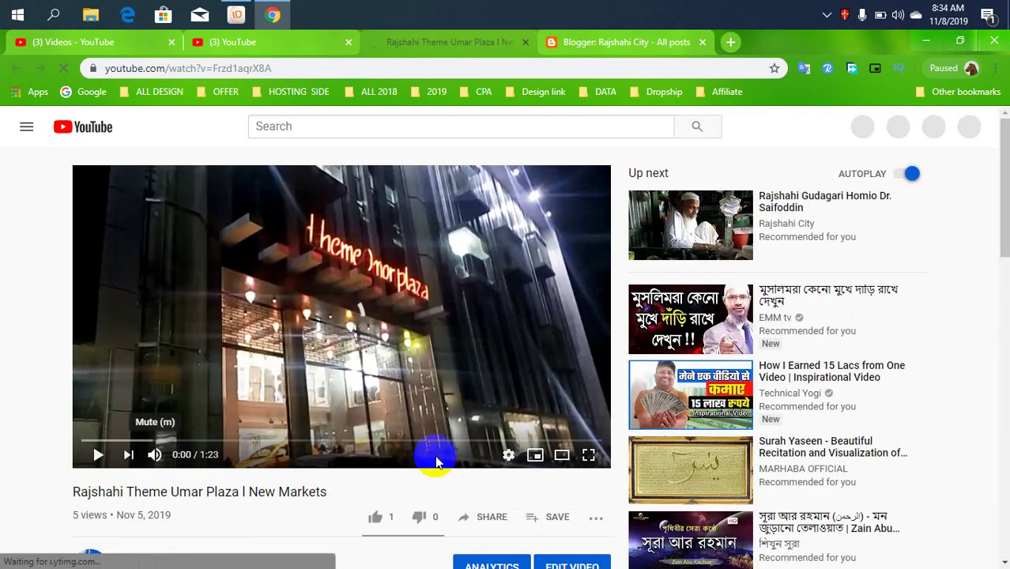
scroll(466, 471, down, 1)
click(486, 447)
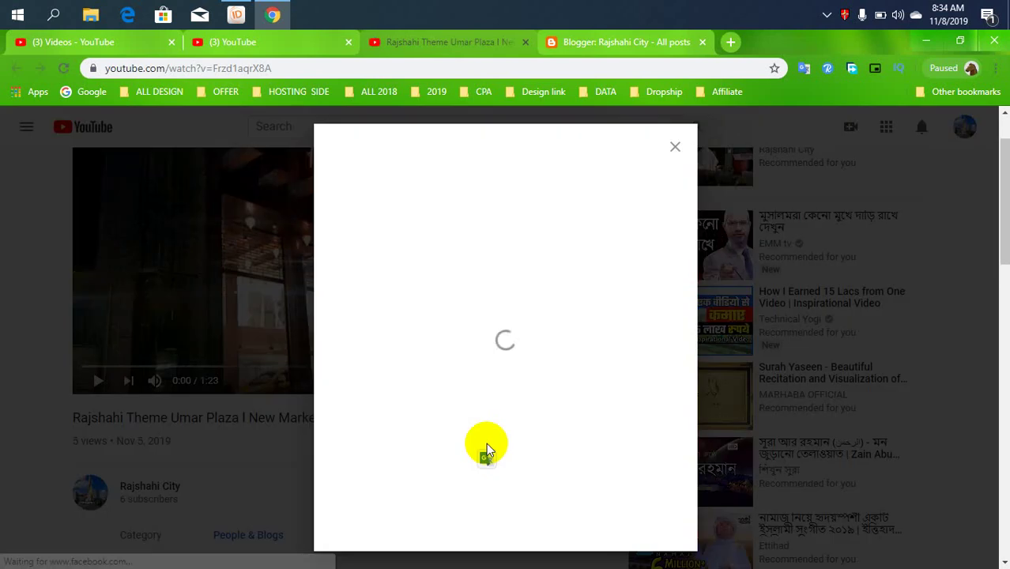
click(530, 294)
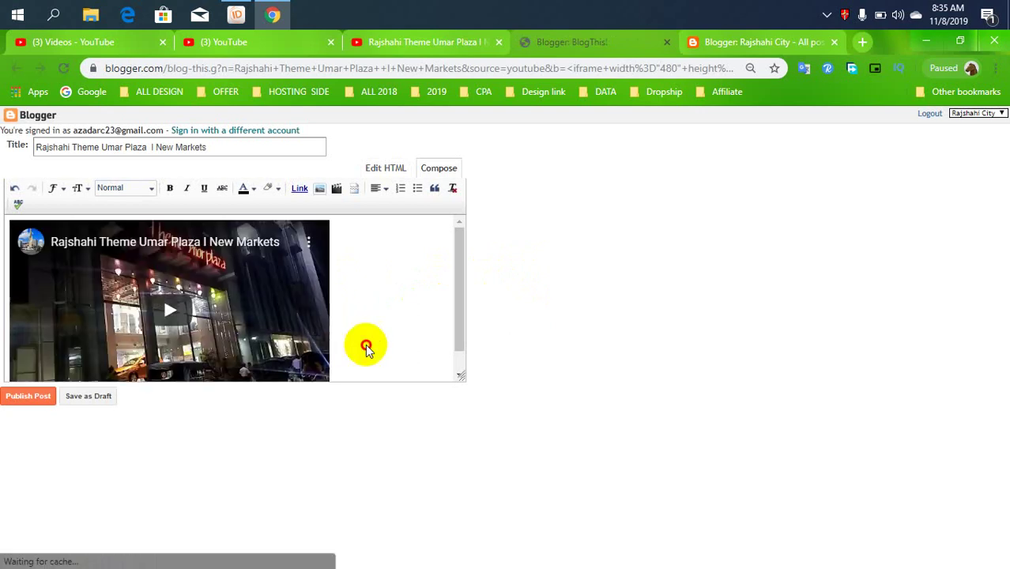
Step: Publish the Umar Plaza video post to Rajshahi City
click(31, 397)
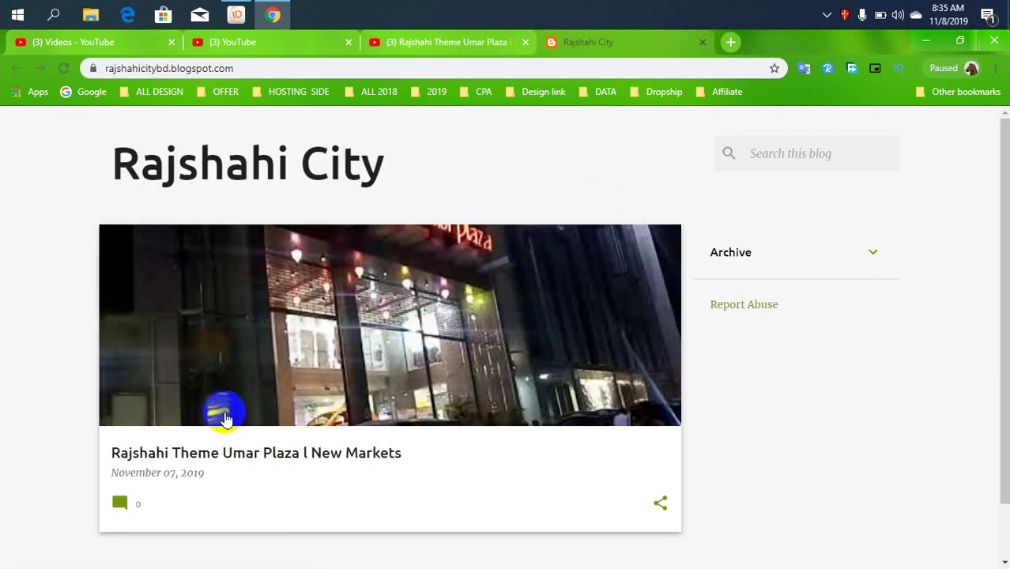
scroll(225, 418, down, 1)
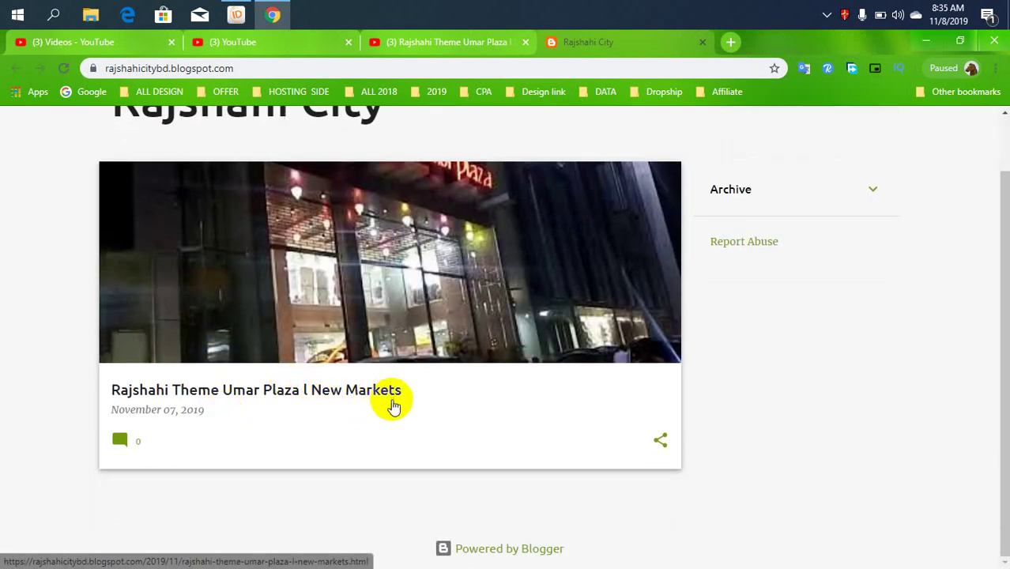
scroll(362, 485, up, 1)
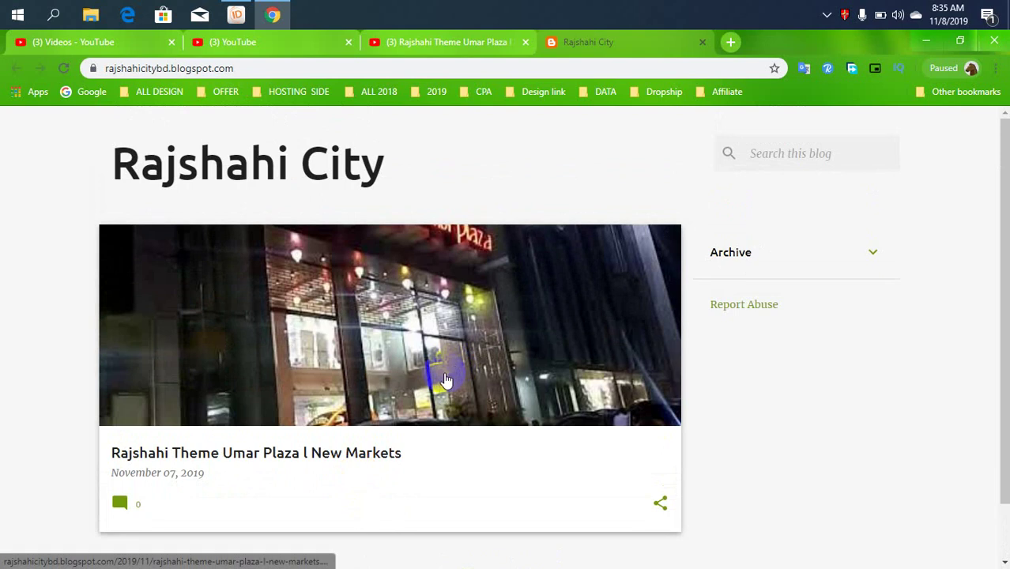
scroll(390, 382, down, 2)
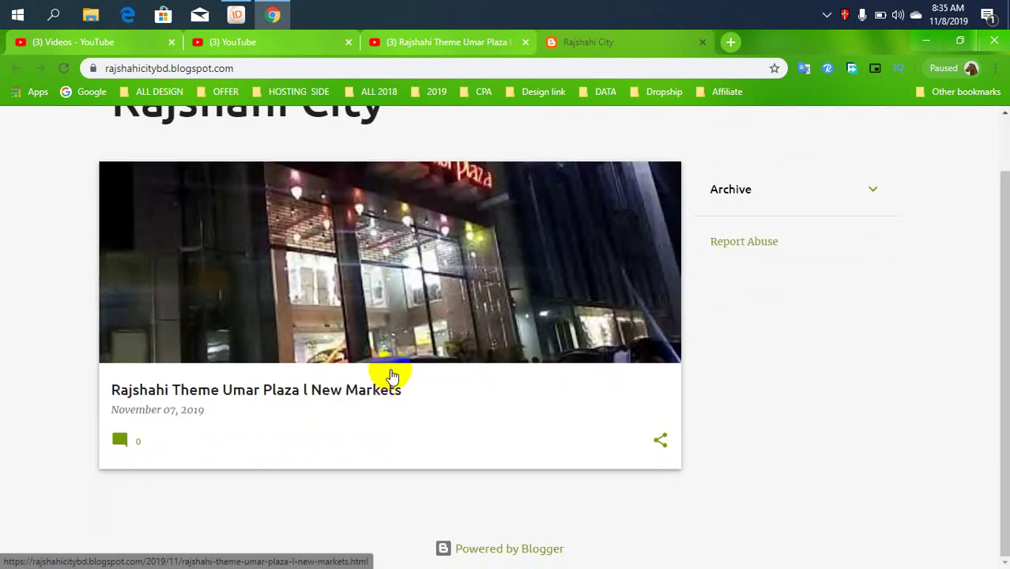
scroll(393, 377, up, 2)
scroll(389, 377, down, 2)
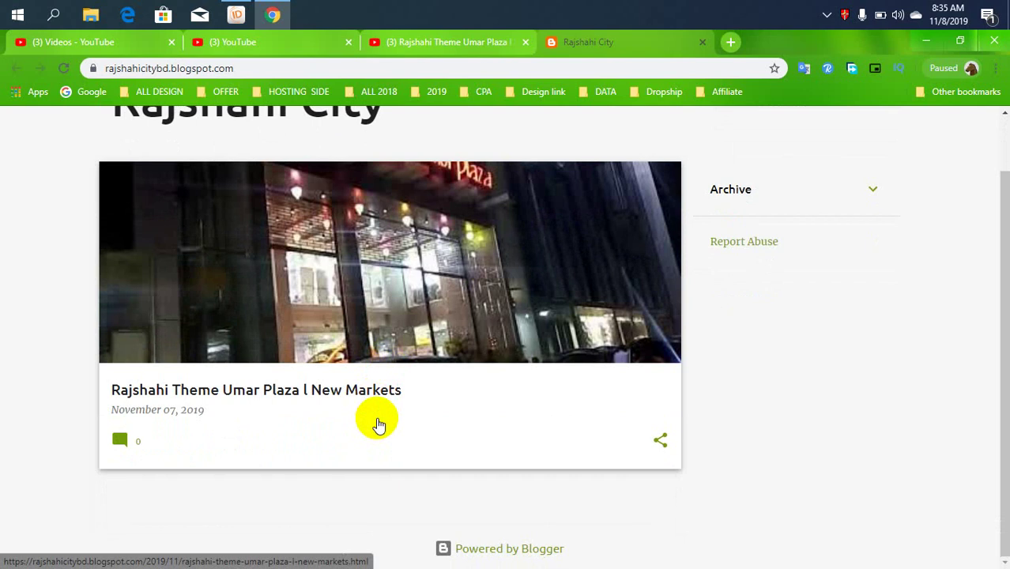
scroll(379, 425, up, 2)
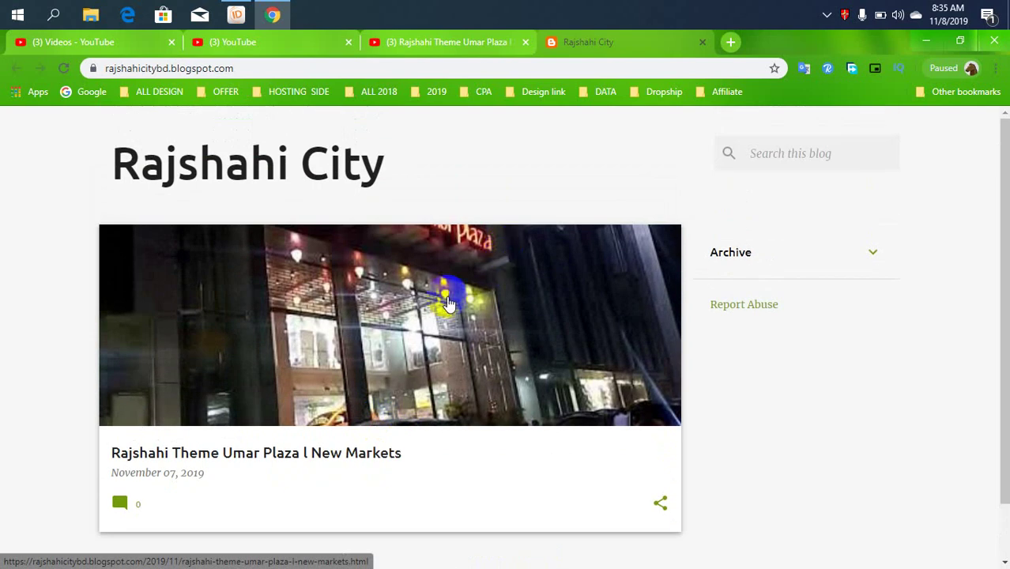